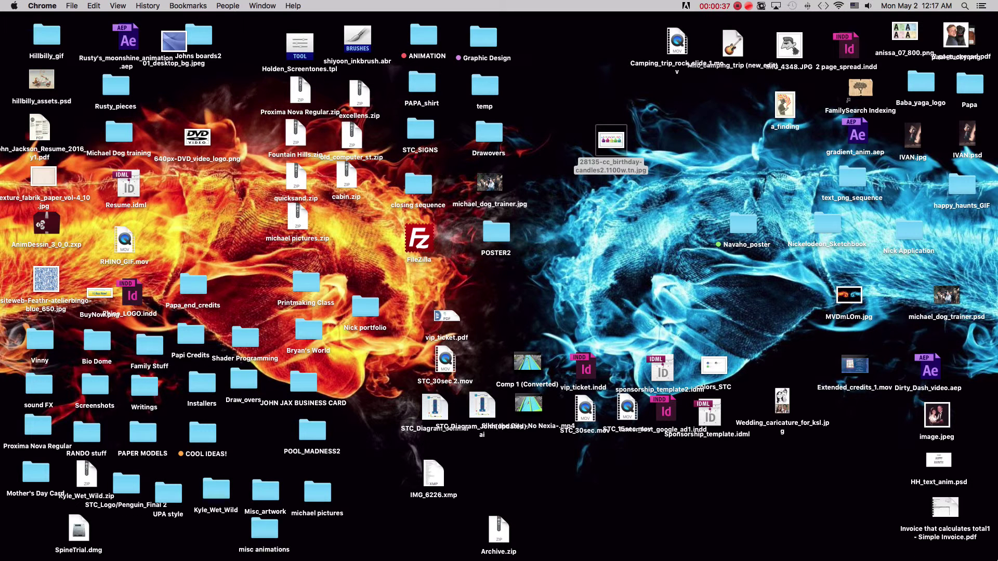
View the birthday cupcake reference image in Preview, then close it.
{"action": "left_click", "coordinate": [828, 541]}
{"action": "left_click_drag", "start_coordinate": [372, 28], "coordinate": [412, 67]}
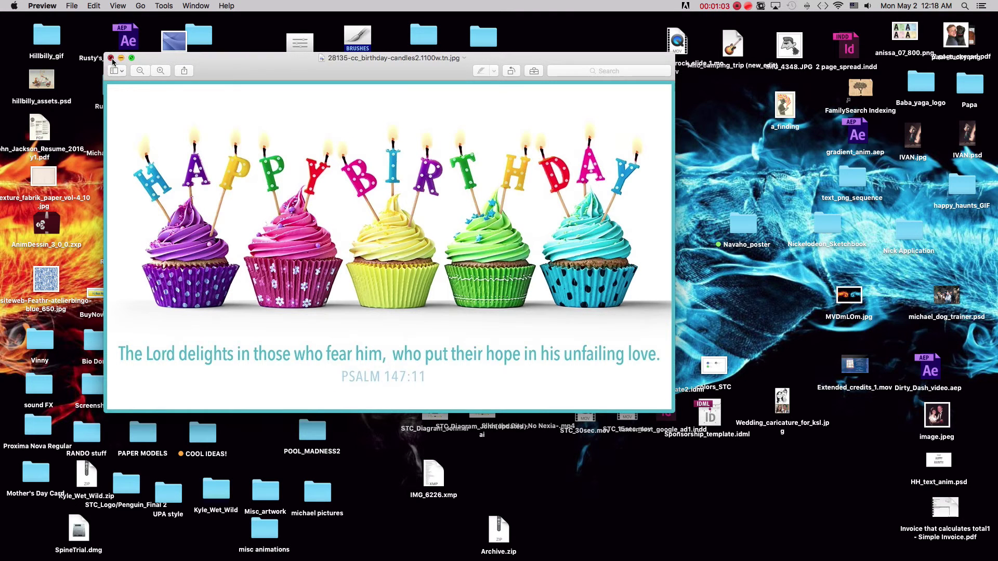
{"action": "left_click", "coordinate": [111, 58]}
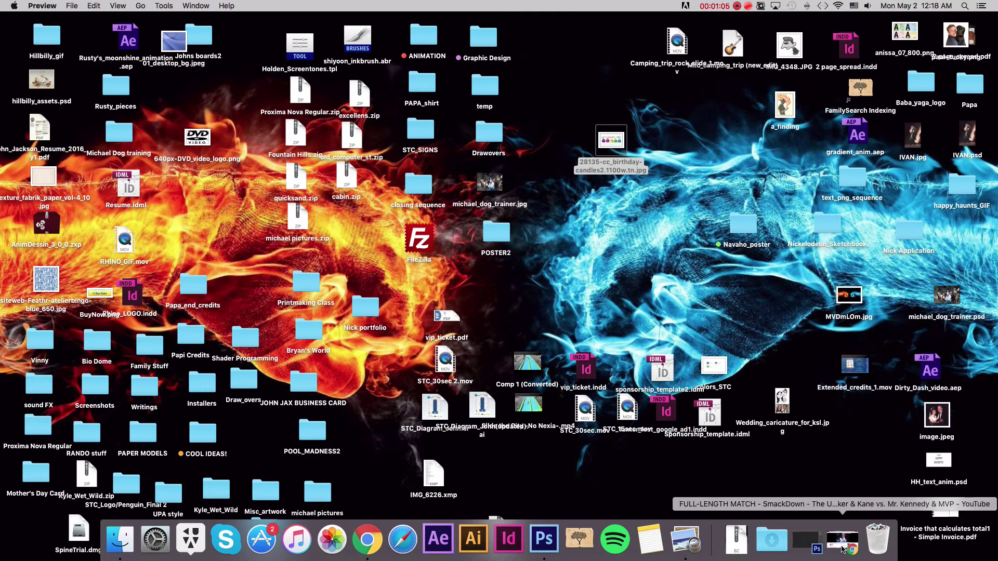
{"action": "left_click", "coordinate": [841, 542]}
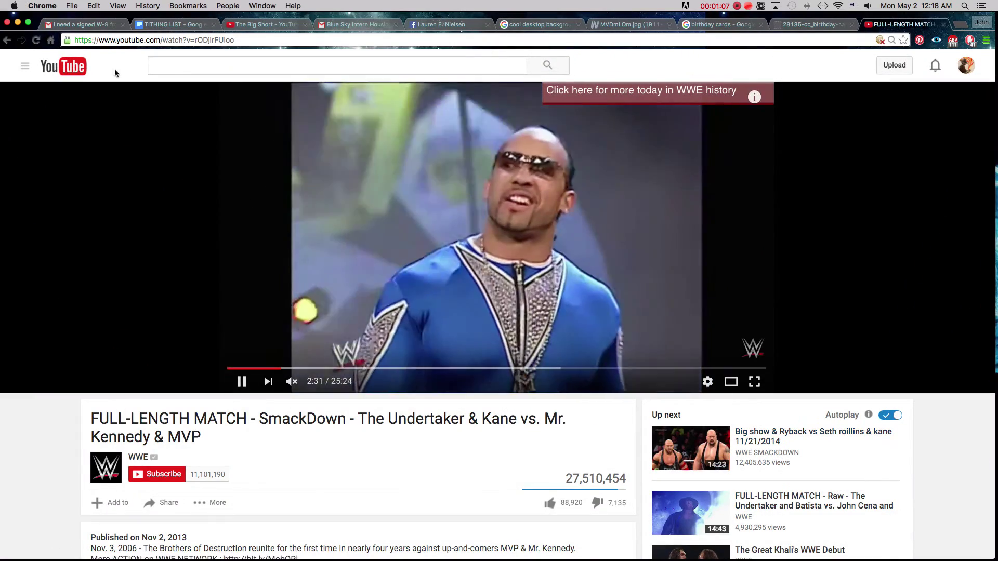
{"action": "left_click", "coordinate": [17, 24]}
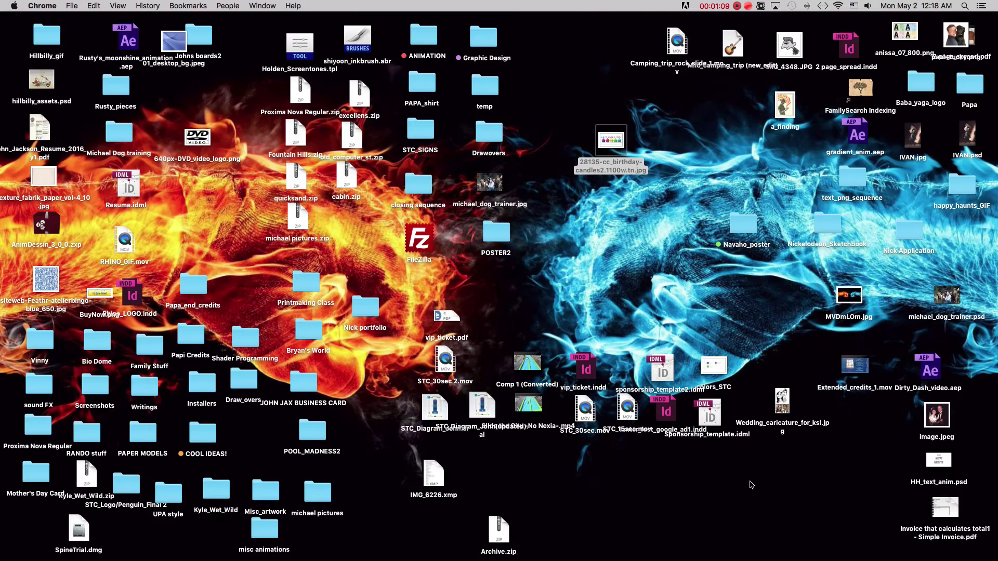
Start a new Photoshop document and name it Birthday_card.
{"action": "left_click", "coordinate": [792, 546]}
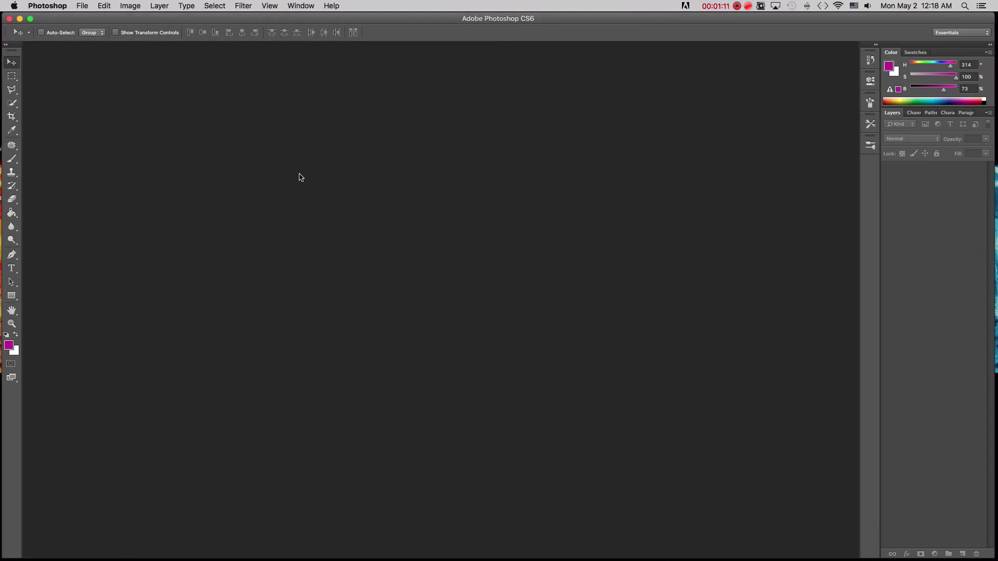
{"action": "left_click_drag", "start_coordinate": [162, 17], "coordinate": [161, 17]}
{"action": "left_click", "coordinate": [79, 8]}
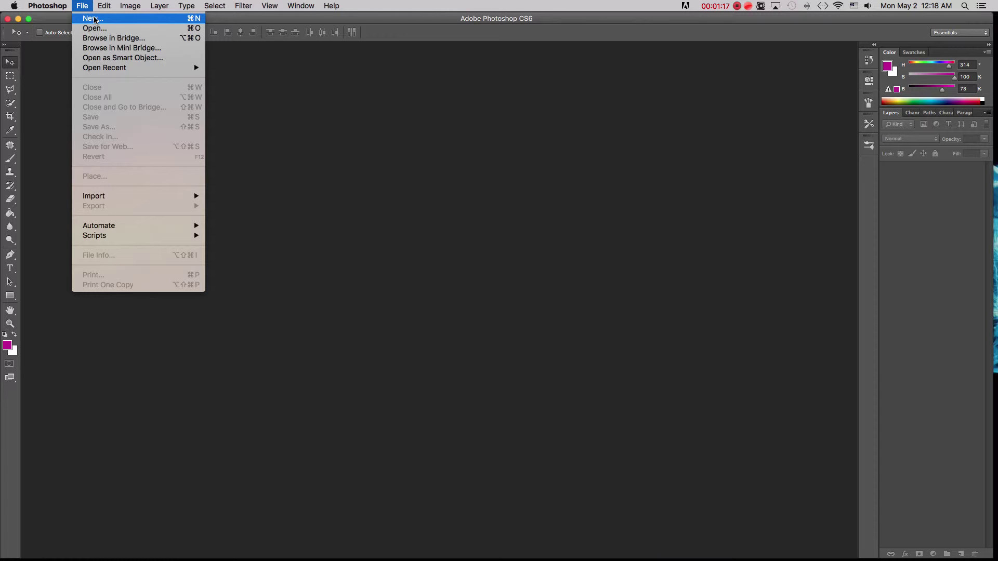
{"action": "left_click", "coordinate": [93, 20]}
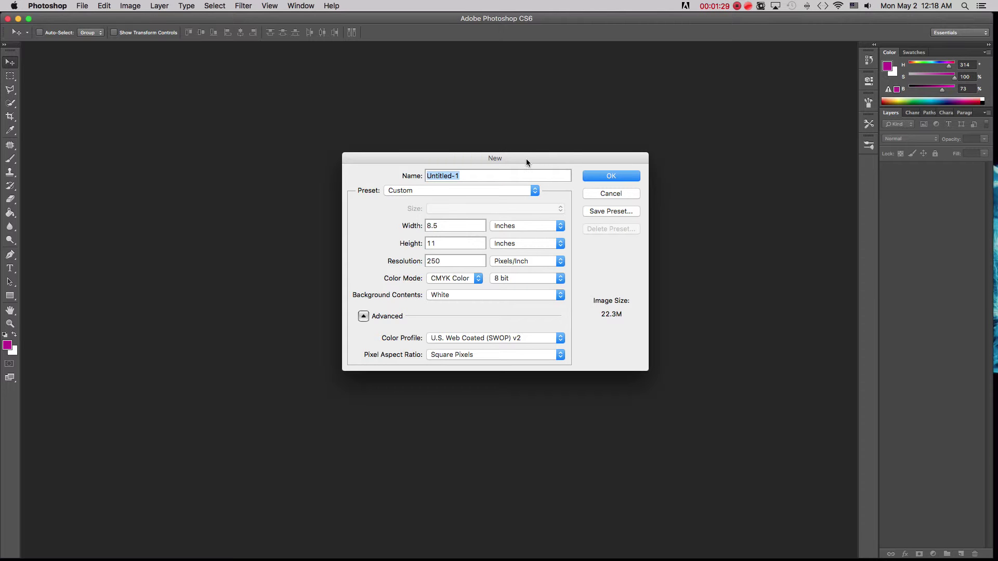
{"action": "left_click", "coordinate": [469, 175]}
{"action": "key", "text": "BackSpace"}
{"action": "key", "text": "BackSpace"}
{"action": "key", "text": "BackSpace"}
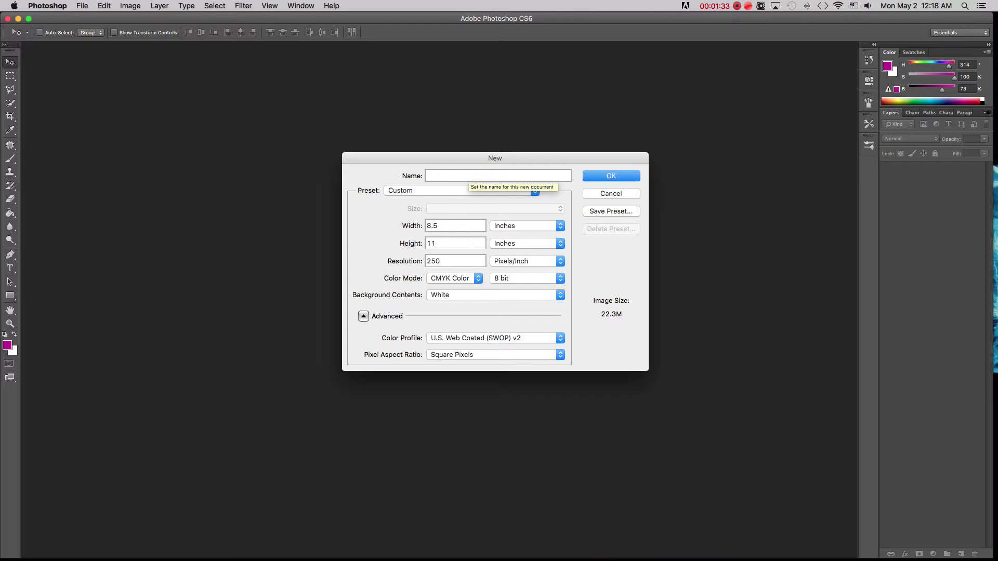
{"action": "type", "text": "Birthday_card"}
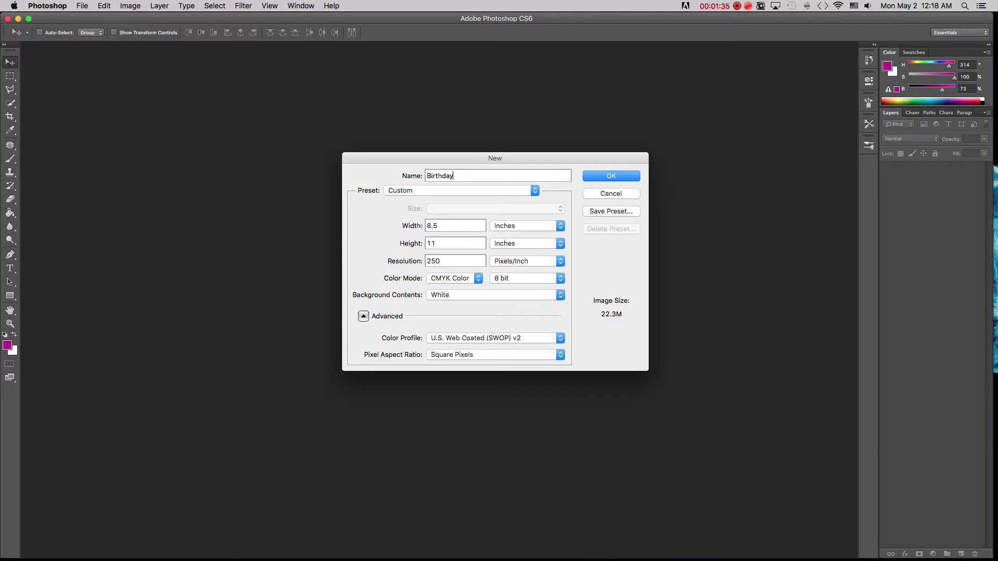
Use the U.S. Paper preset at 250 pixels/inch and create the document.
{"action": "left_click", "coordinate": [478, 189]}
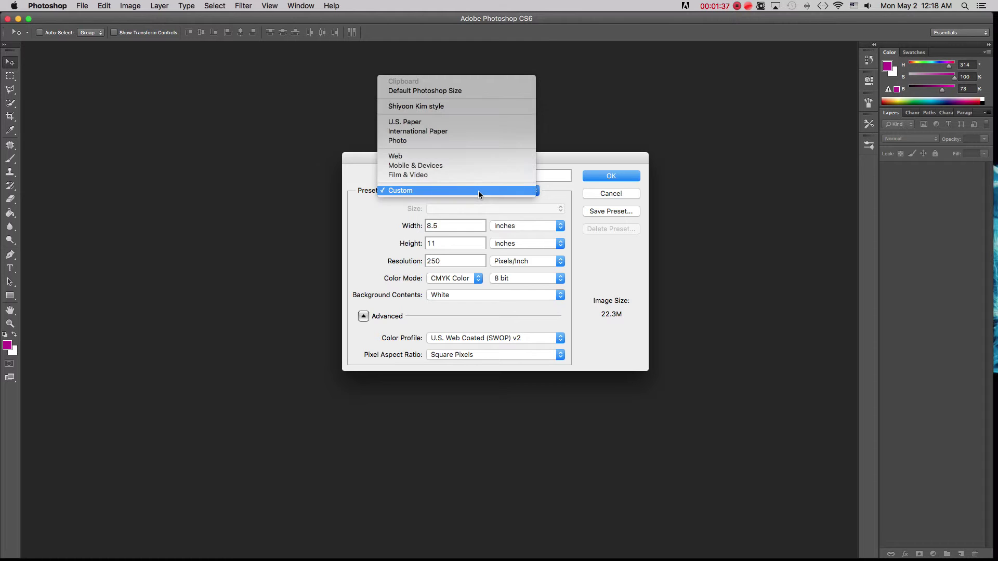
{"action": "left_click", "coordinate": [538, 193]}
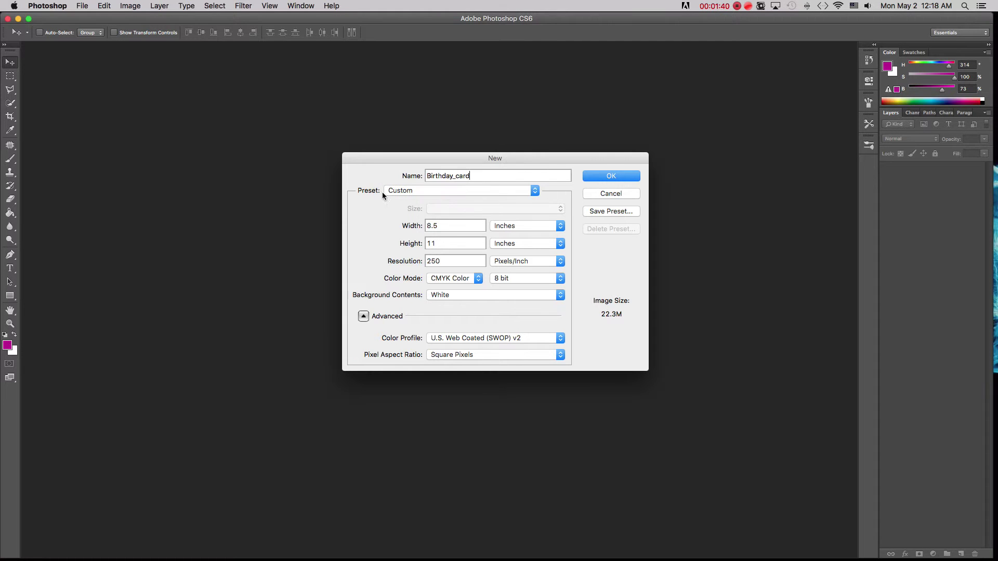
{"action": "left_click", "coordinate": [417, 190]}
{"action": "left_click", "coordinate": [415, 122]}
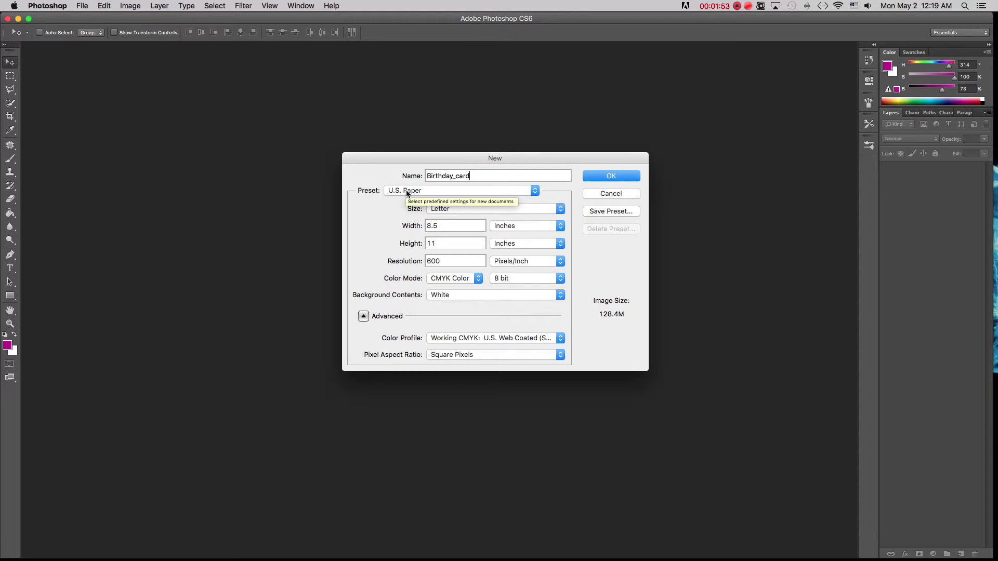
{"action": "double_click", "coordinate": [450, 262]}
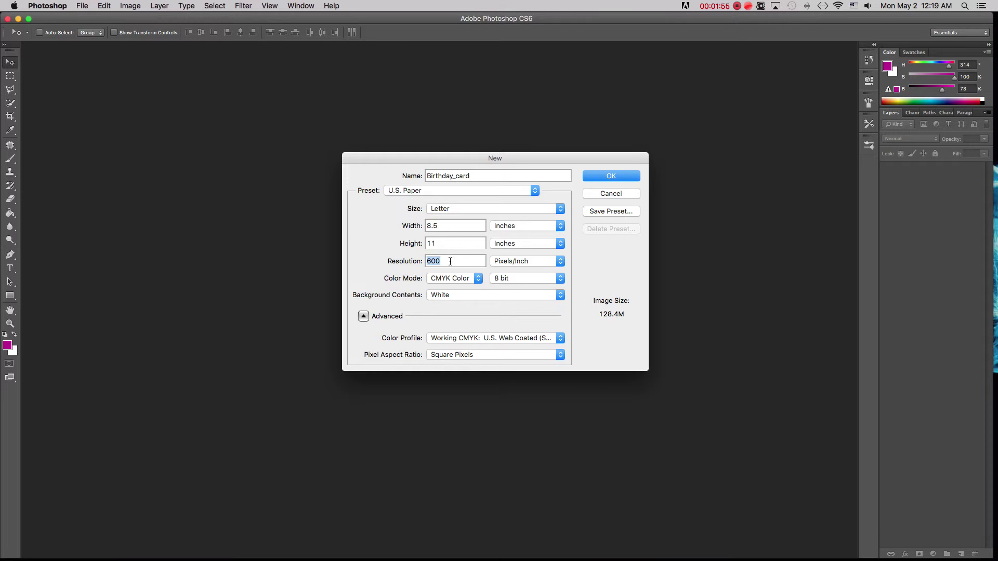
{"action": "key", "text": "BackSpace"}
{"action": "type", "text": "250"}
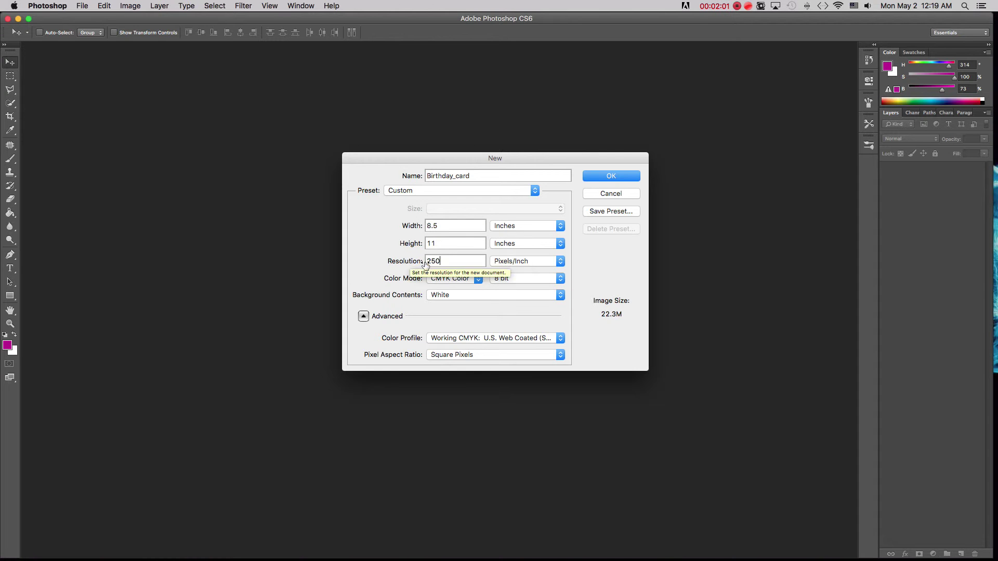
{"action": "left_click", "coordinate": [614, 178]}
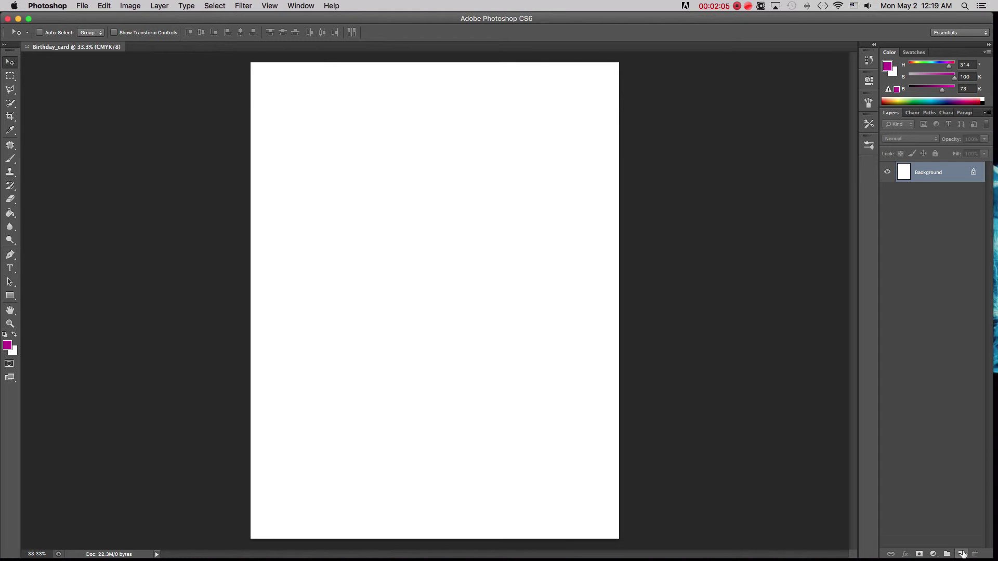
Add an empty Layer 1 above the background and zoom out to the whole page.
{"action": "left_click", "coordinate": [961, 554]}
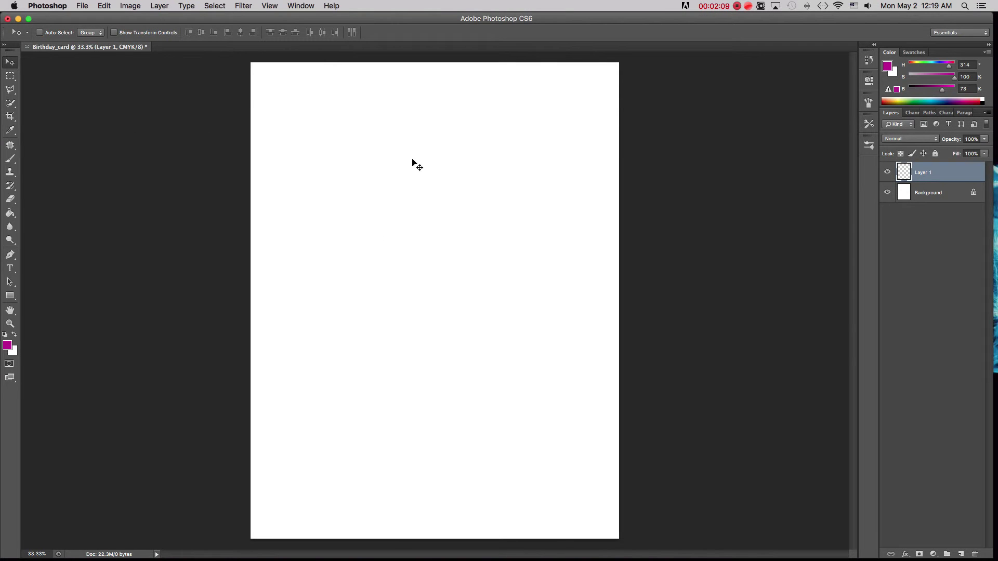
{"action": "key", "text": "super+r"}
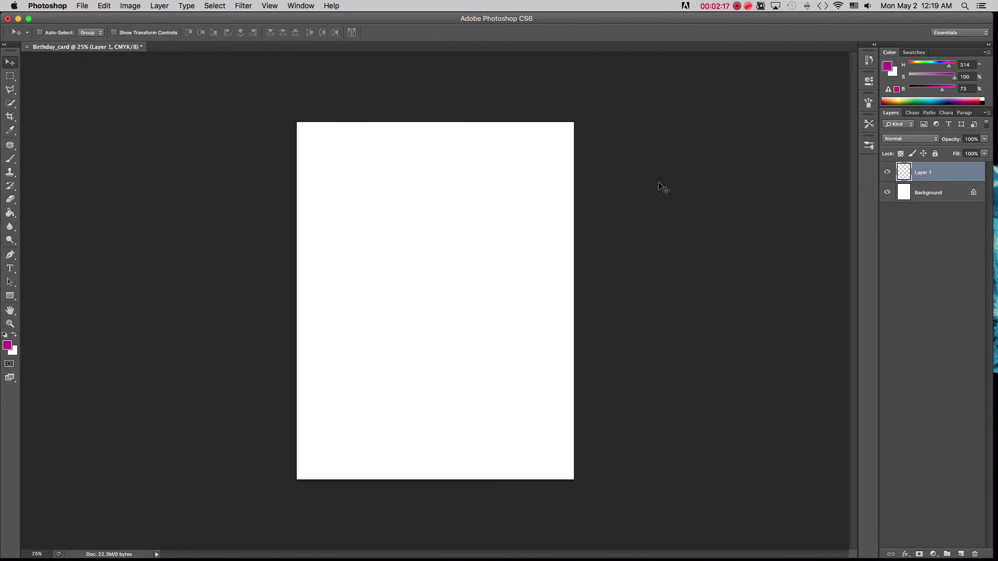
Select the Brush tool, undo a test stroke, and set the brush size to 46 px.
{"action": "left_click", "coordinate": [8, 160]}
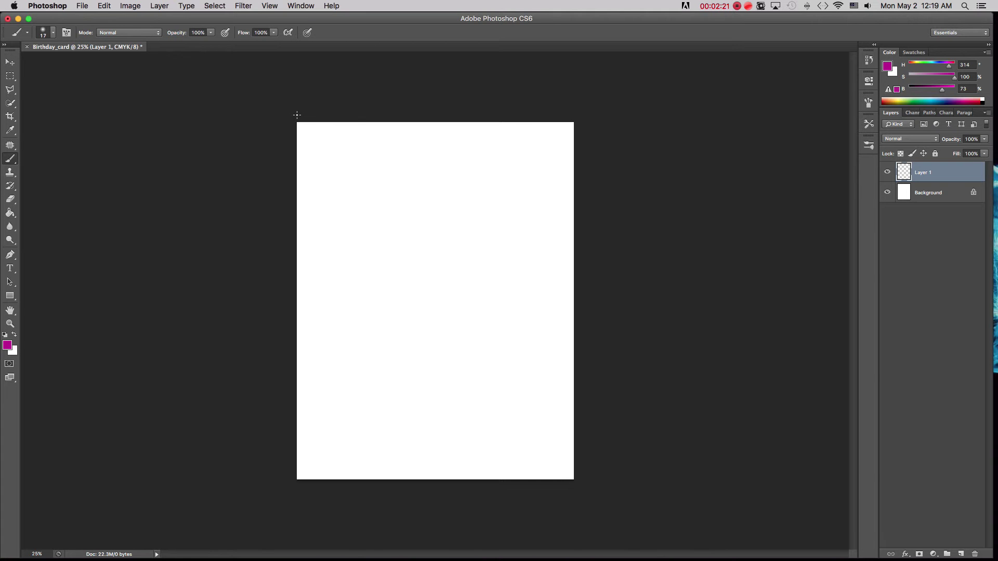
{"action": "mouse_move", "coordinate": [388, 219]}
{"action": "left_mouse_down"}
{"action": "mouse_move", "coordinate": [400, 239]}
{"action": "mouse_move", "coordinate": [461, 248]}
{"action": "mouse_move", "coordinate": [370, 173]}
{"action": "mouse_move", "coordinate": [421, 316]}
{"action": "mouse_move", "coordinate": [483, 223]}
{"action": "mouse_move", "coordinate": [446, 183]}
{"action": "left_mouse_up"}
{"action": "key", "text": "super+z"}
{"action": "left_click", "coordinate": [52, 32]}
{"action": "left_click_drag", "start_coordinate": [25, 64], "coordinate": [39, 64]}
{"action": "left_click", "coordinate": [341, 236]}
Paint a magenta cupcake on the left and a green cupcake beside it.
{"action": "mouse_move", "coordinate": [323, 236]}
{"action": "left_mouse_down"}
{"action": "mouse_move", "coordinate": [375, 279]}
{"action": "mouse_move", "coordinate": [334, 281]}
{"action": "mouse_move", "coordinate": [321, 247]}
{"action": "mouse_move", "coordinate": [346, 227]}
{"action": "mouse_move", "coordinate": [334, 219]}
{"action": "mouse_move", "coordinate": [343, 212]}
{"action": "mouse_move", "coordinate": [374, 201]}
{"action": "mouse_move", "coordinate": [376, 213]}
{"action": "mouse_move", "coordinate": [357, 201]}
{"action": "left_mouse_up"}
{"action": "left_click", "coordinate": [912, 99]}
{"action": "mouse_move", "coordinate": [404, 234]}
{"action": "left_mouse_down"}
{"action": "mouse_move", "coordinate": [452, 232]}
{"action": "mouse_move", "coordinate": [466, 251]}
{"action": "mouse_move", "coordinate": [460, 270]}
{"action": "mouse_move", "coordinate": [412, 276]}
{"action": "mouse_move", "coordinate": [404, 234]}
{"action": "mouse_move", "coordinate": [416, 212]}
{"action": "mouse_move", "coordinate": [450, 223]}
{"action": "mouse_move", "coordinate": [441, 195]}
{"action": "mouse_move", "coordinate": [461, 226]}
{"action": "mouse_move", "coordinate": [417, 181]}
{"action": "left_mouse_up"}
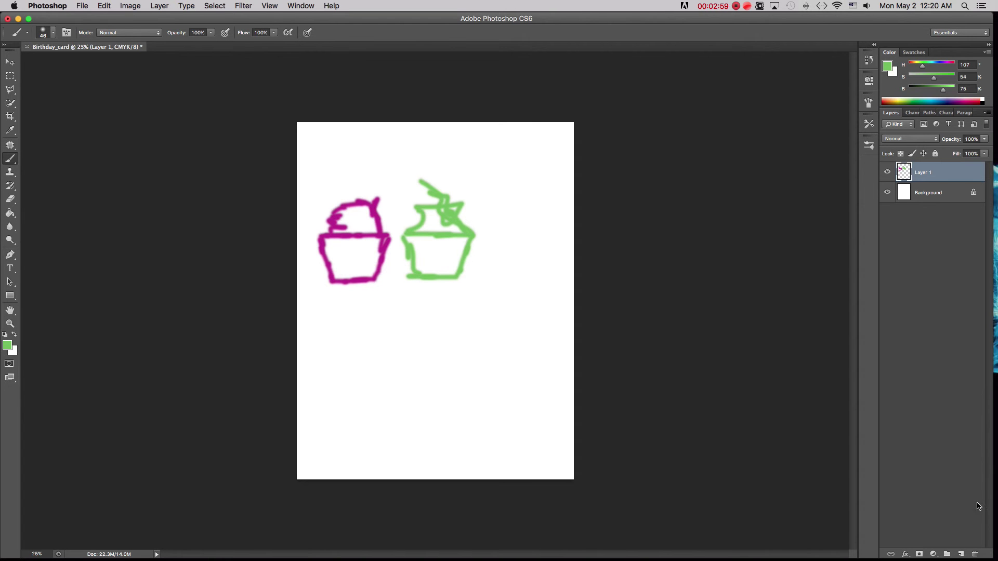
Add a layer, hide the cupcakes, and type red 'HAPPY BIRTHDAY' near the page top.
{"action": "left_click", "coordinate": [960, 555]}
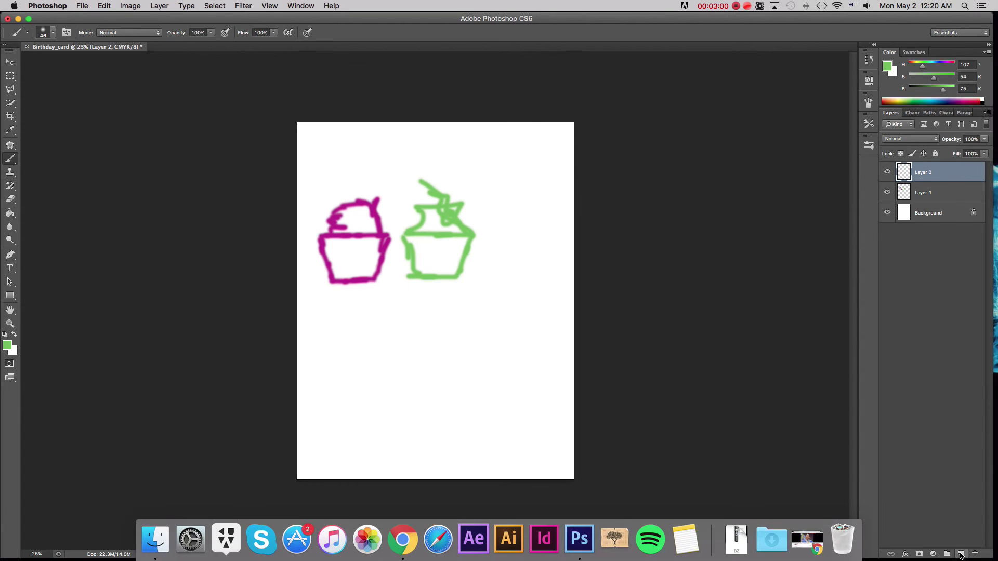
{"action": "left_click", "coordinate": [887, 193]}
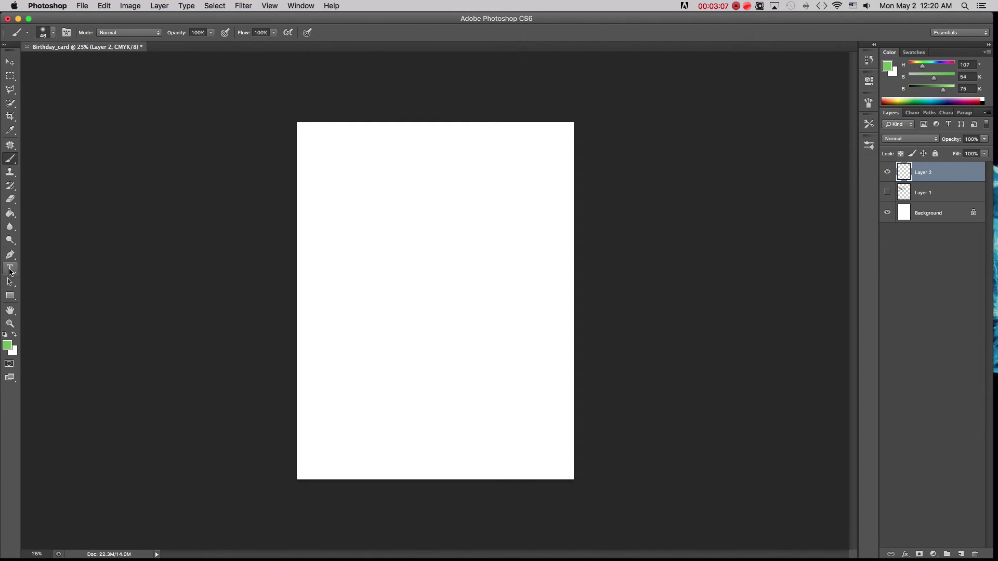
{"action": "left_click", "coordinate": [10, 269]}
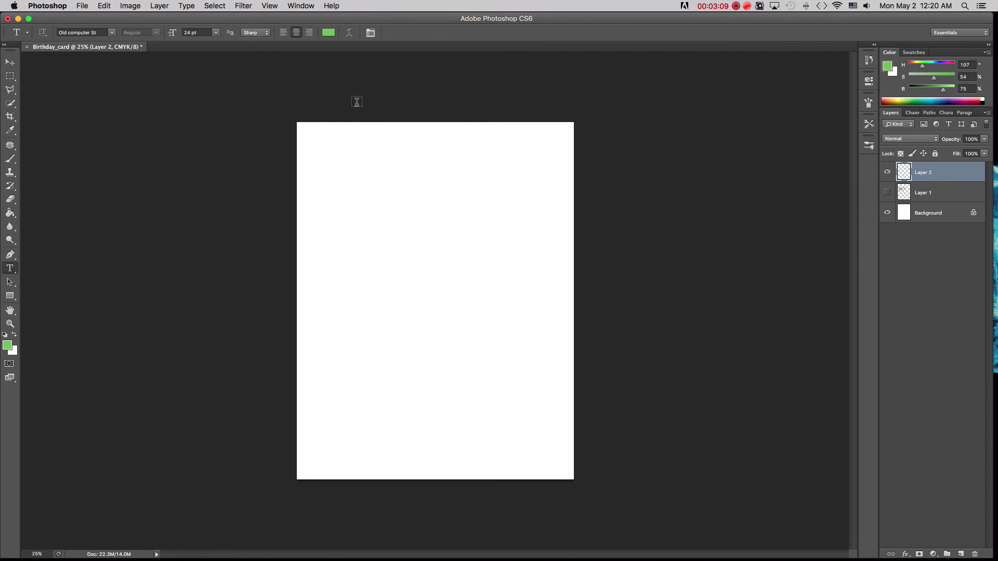
{"action": "left_click", "coordinate": [882, 100]}
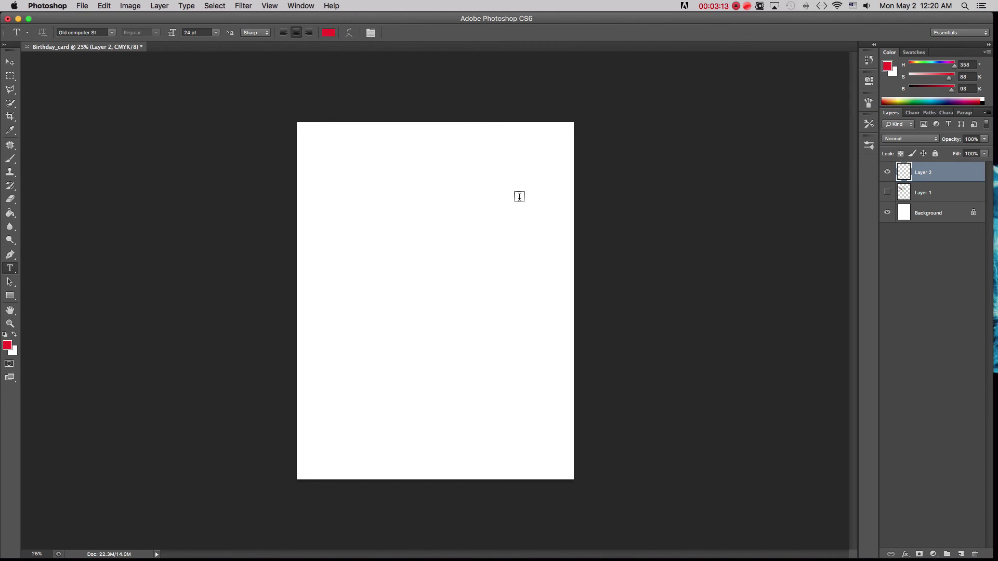
{"action": "mouse_move", "coordinate": [327, 168]}
{"action": "left_mouse_down"}
{"action": "mouse_move", "coordinate": [359, 214]}
{"action": "mouse_move", "coordinate": [546, 232]}
{"action": "left_mouse_up"}
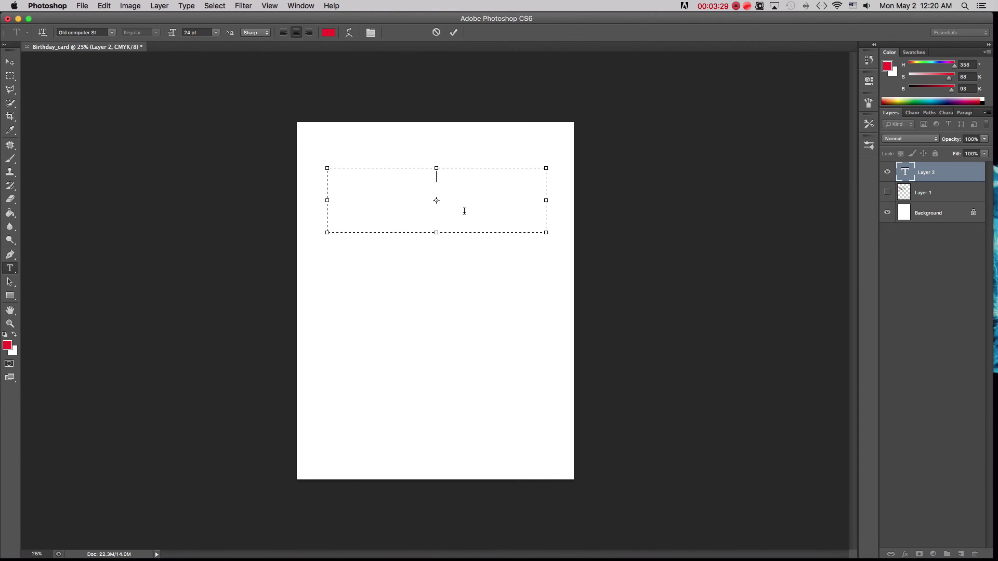
{"action": "type", "text": "HAPPY BIRTHDAY"}
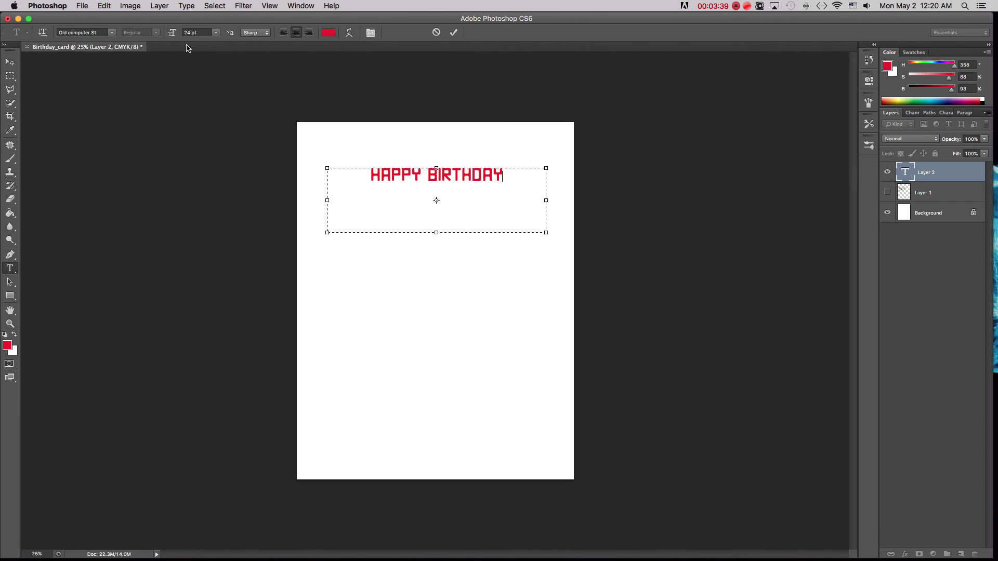
Commit the text, show the cupcakes again, and crop away the page's lower part.
{"action": "left_click", "coordinate": [453, 33]}
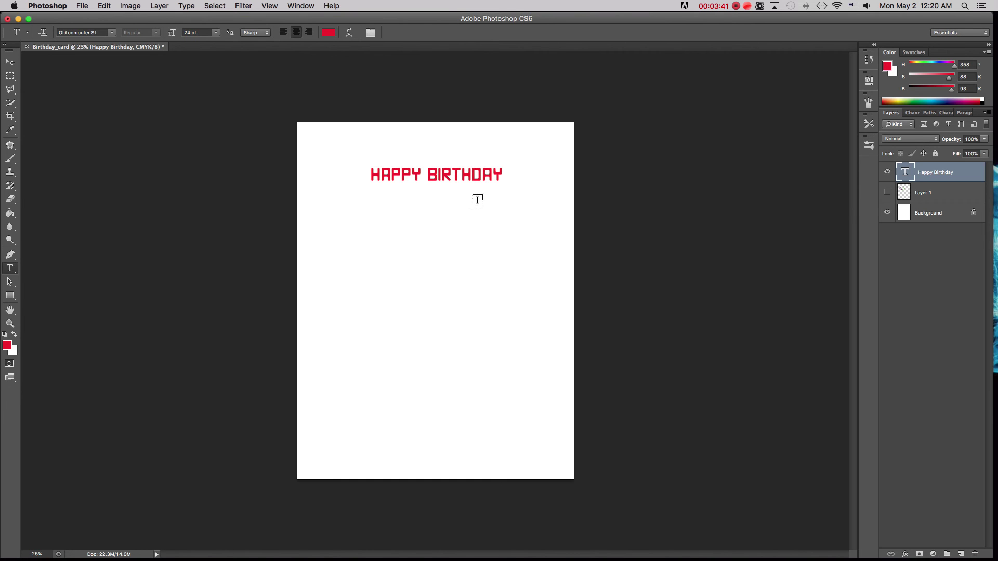
{"action": "left_click", "coordinate": [887, 192]}
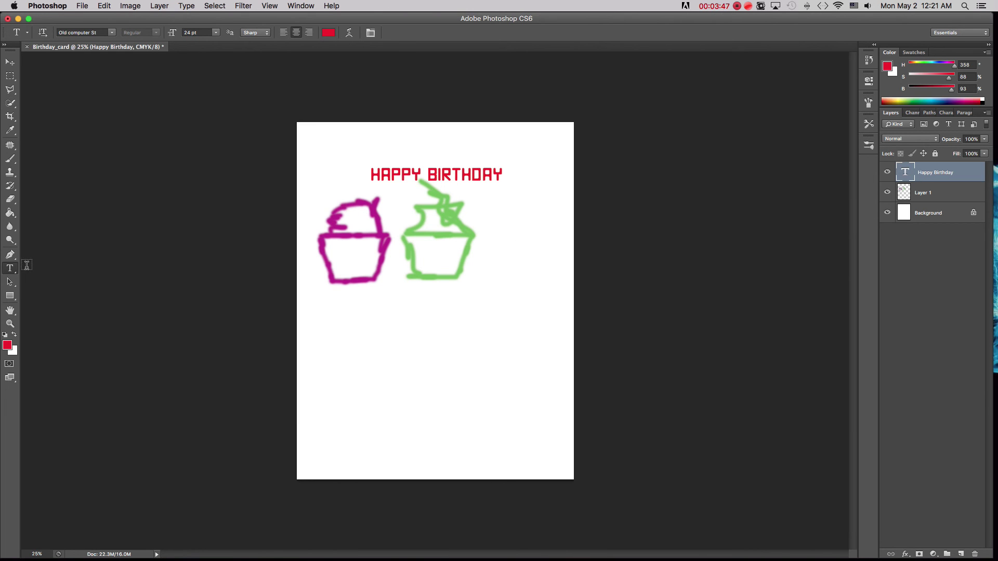
{"action": "key", "text": "c"}
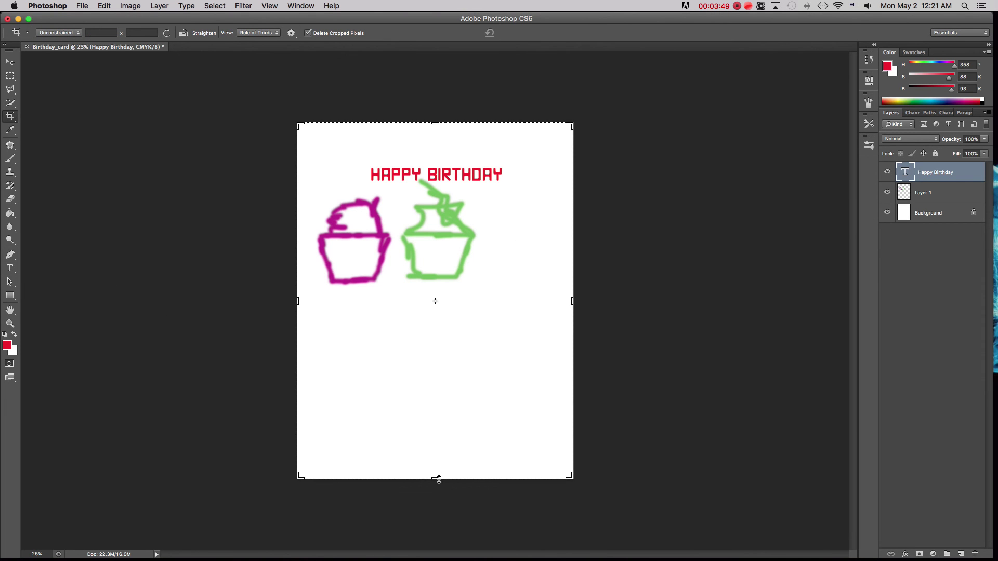
{"action": "left_click_drag", "start_coordinate": [435, 479], "coordinate": [433, 393]}
{"action": "key", "text": "Return"}
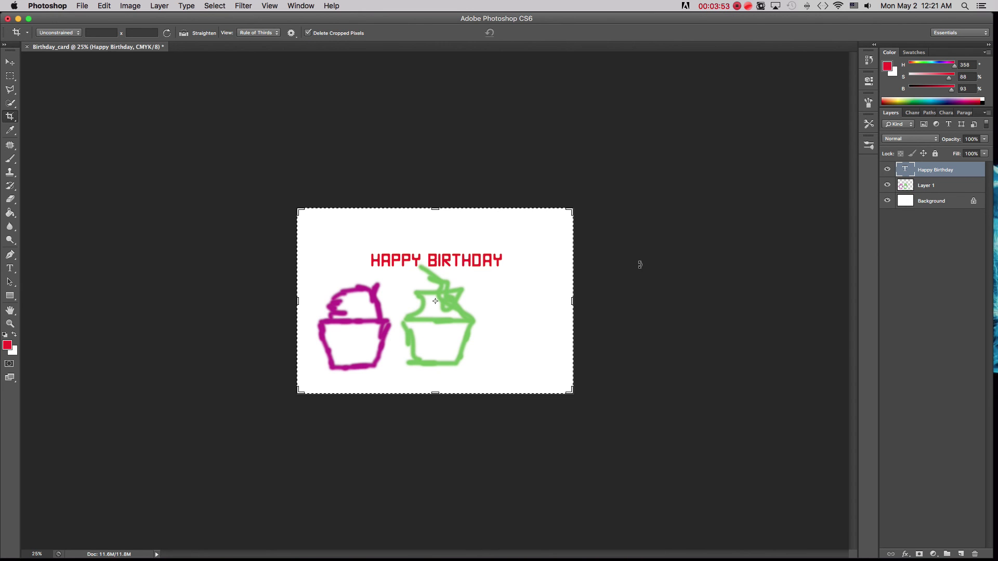